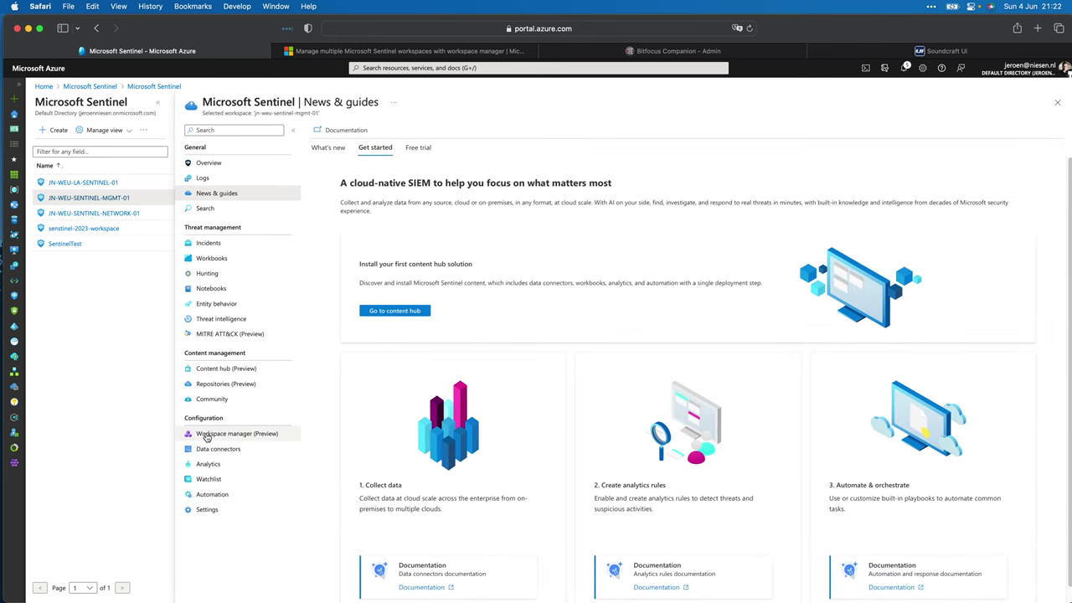
Step: Make the JN-WEU-SENTINEL-MGMT-01 workspace a central workspace in its Sentinel settings and go to its workspace manager
left_click(207, 436)
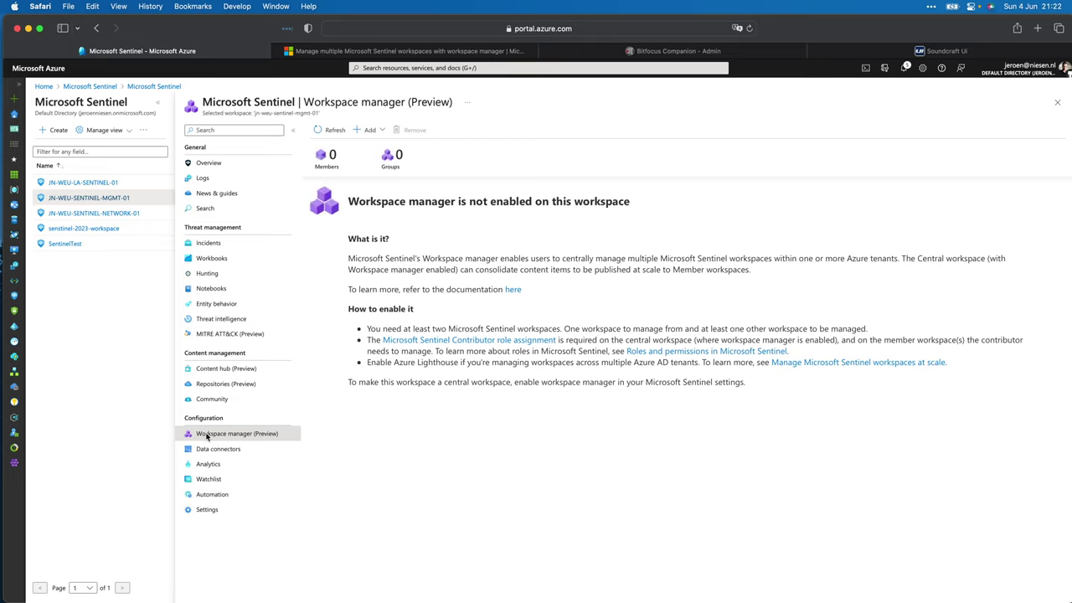
left_click(374, 132)
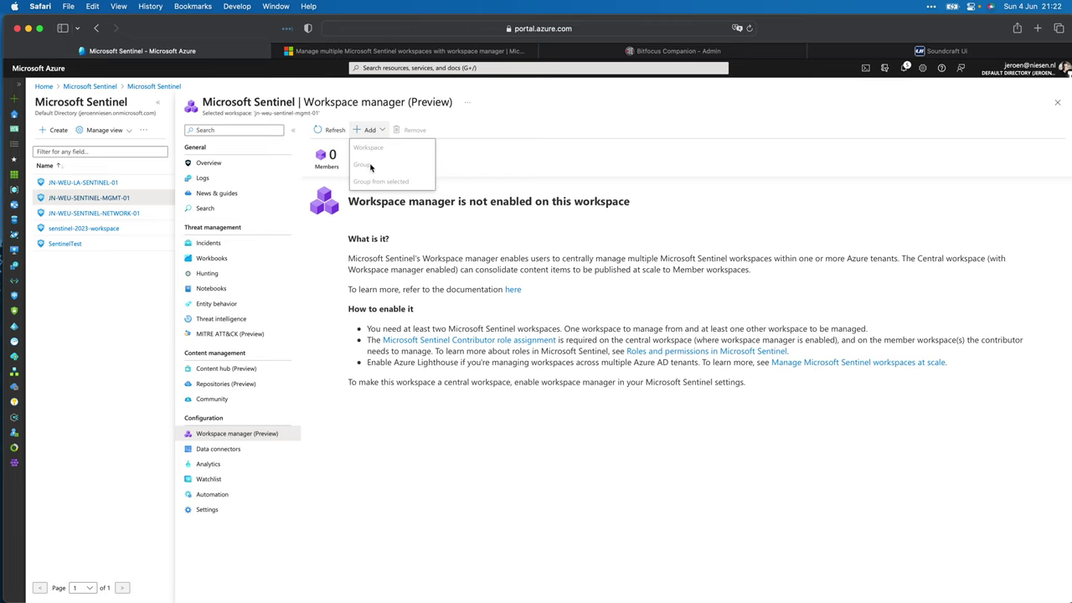
left_click(211, 517)
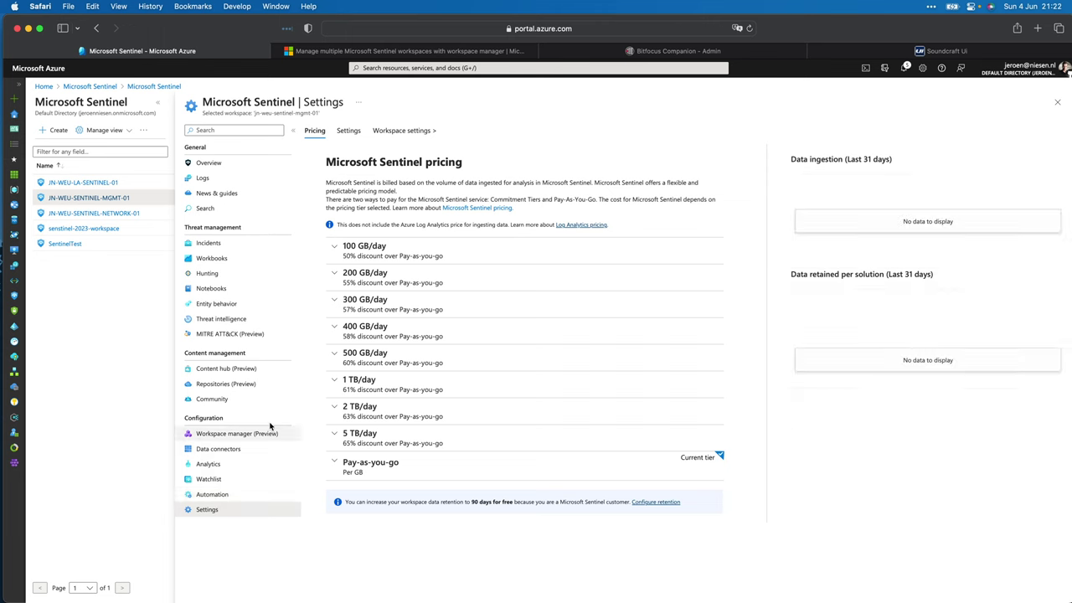
left_click(349, 132)
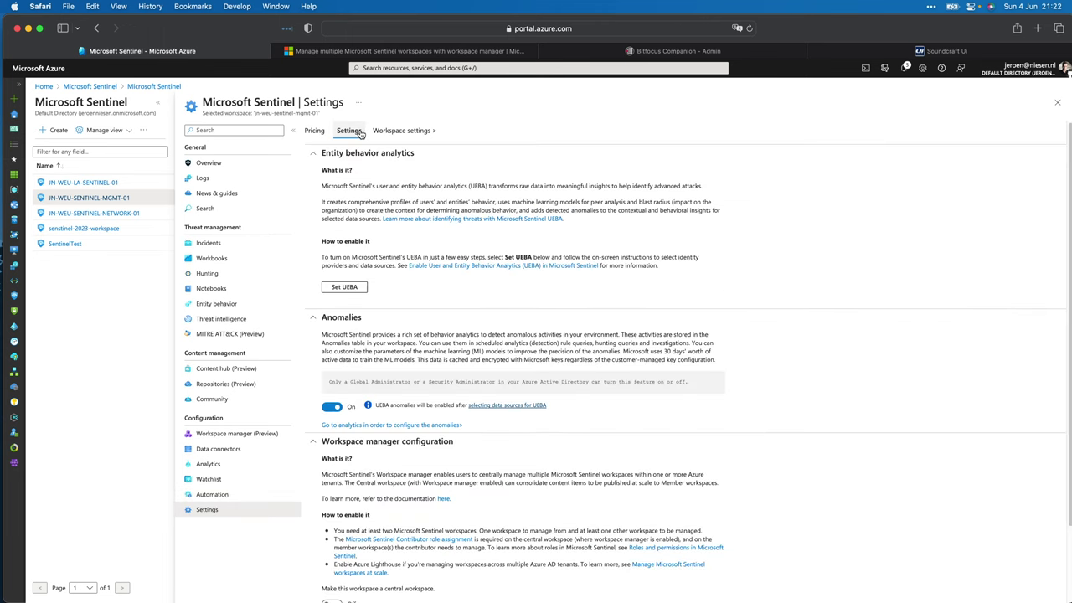
scroll(473, 211, "down", 3)
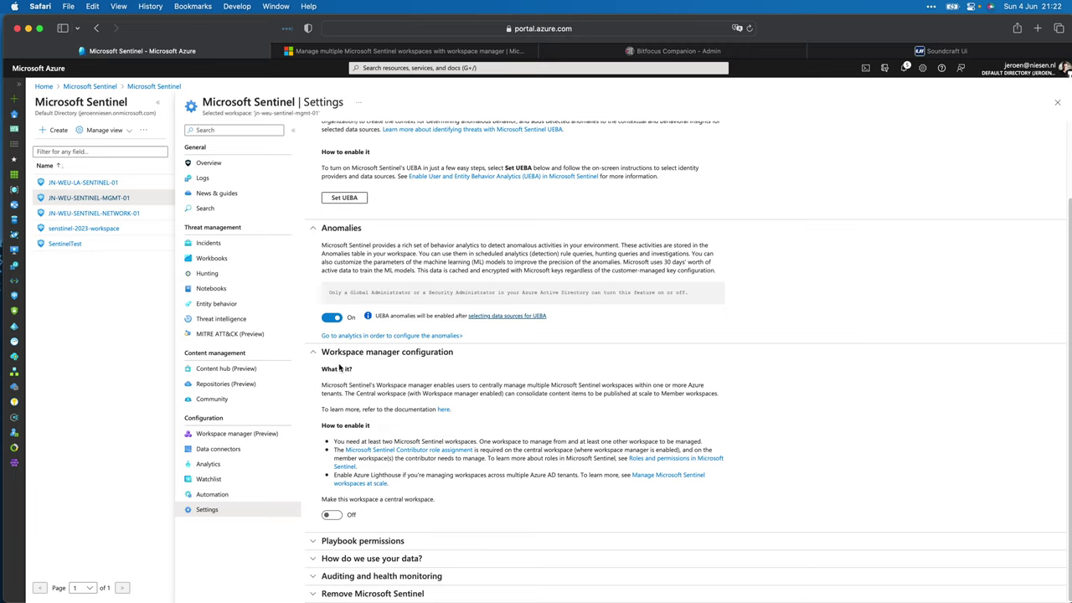
left_click(333, 516)
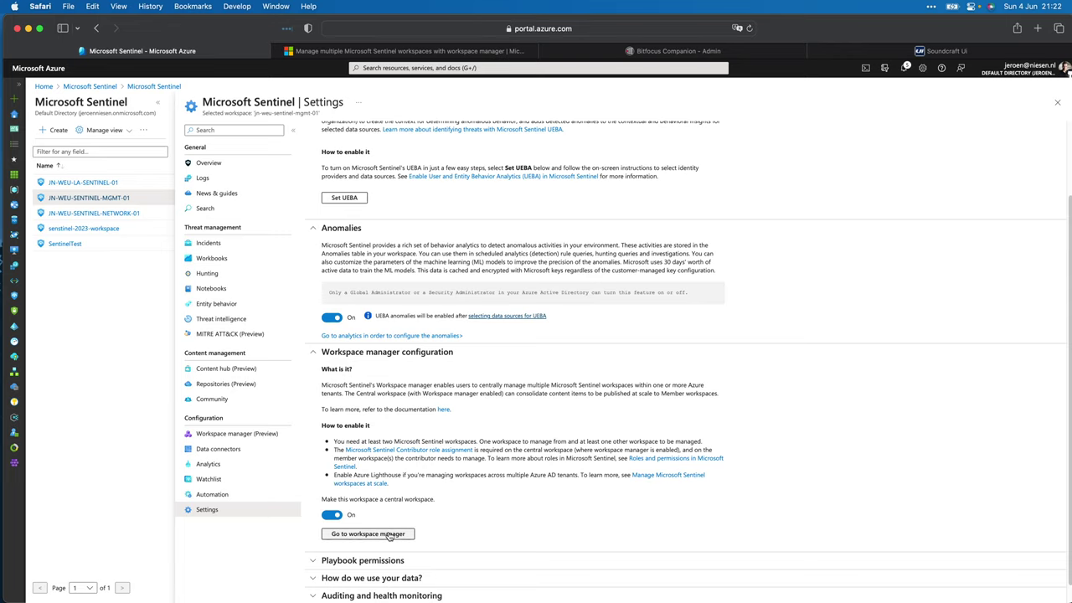
left_click(389, 536)
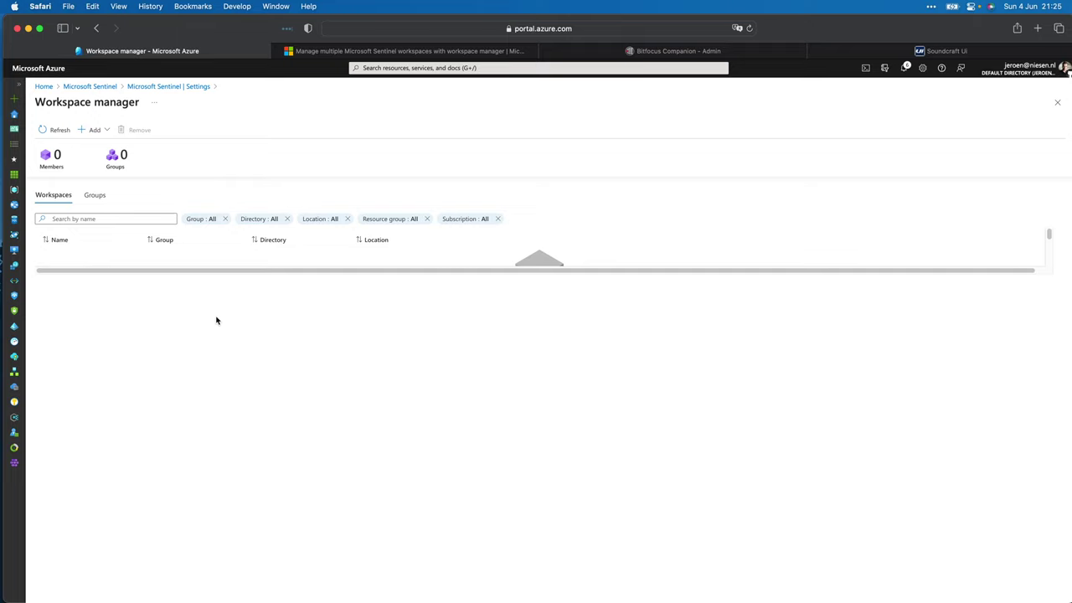
Step: Add JN-WEU-LA-SENTINEL-01 and JN-WEU-SENTINEL-NETWORK-01 as member workspaces in the workspace manager
left_click(94, 133)
left_click(96, 149)
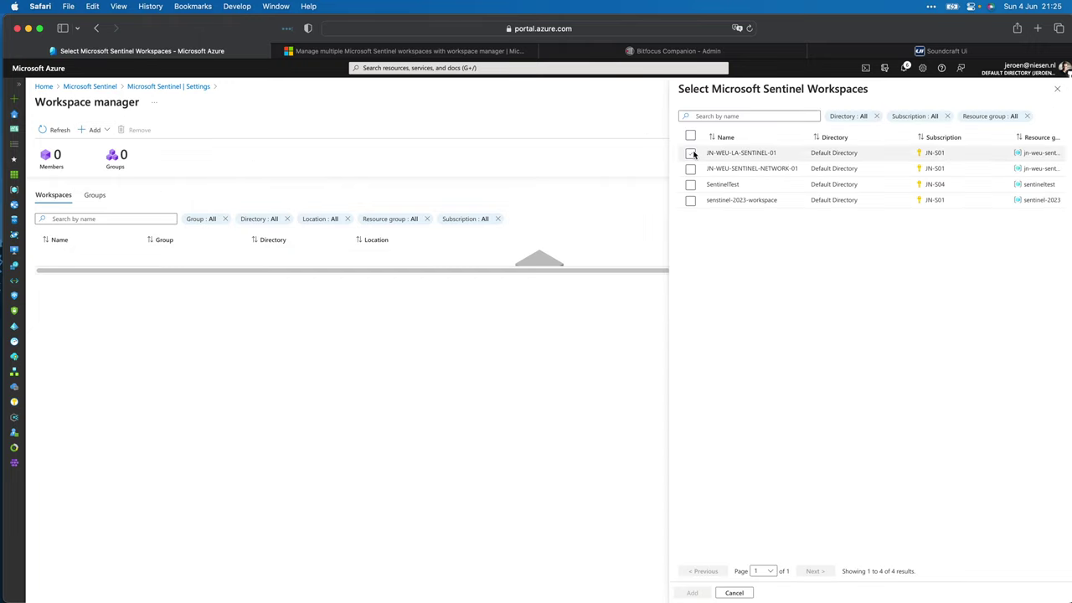
left_click(691, 154)
left_click(691, 168)
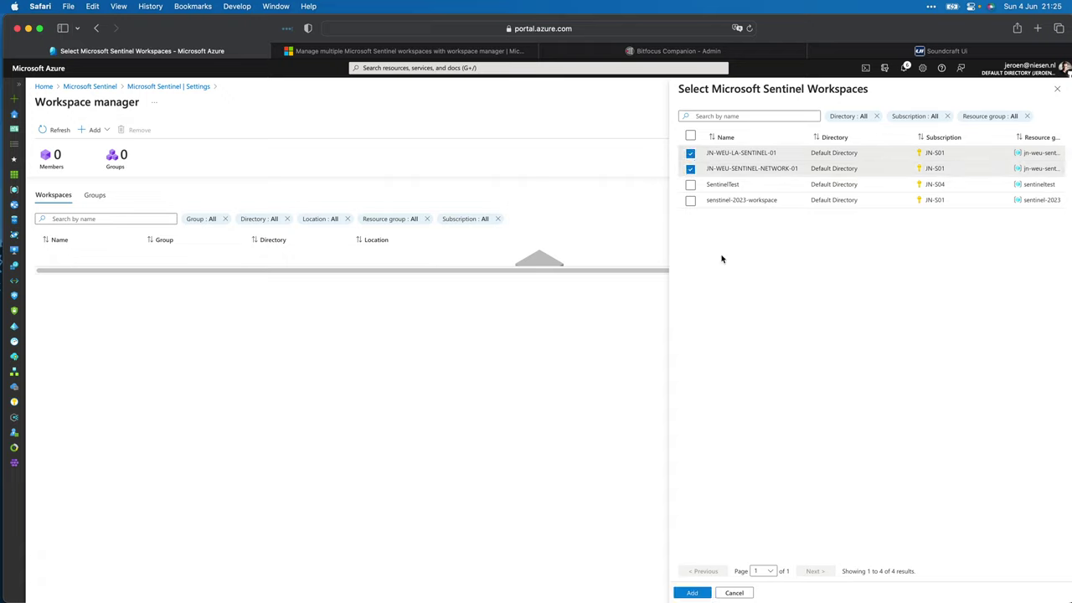
left_click(694, 593)
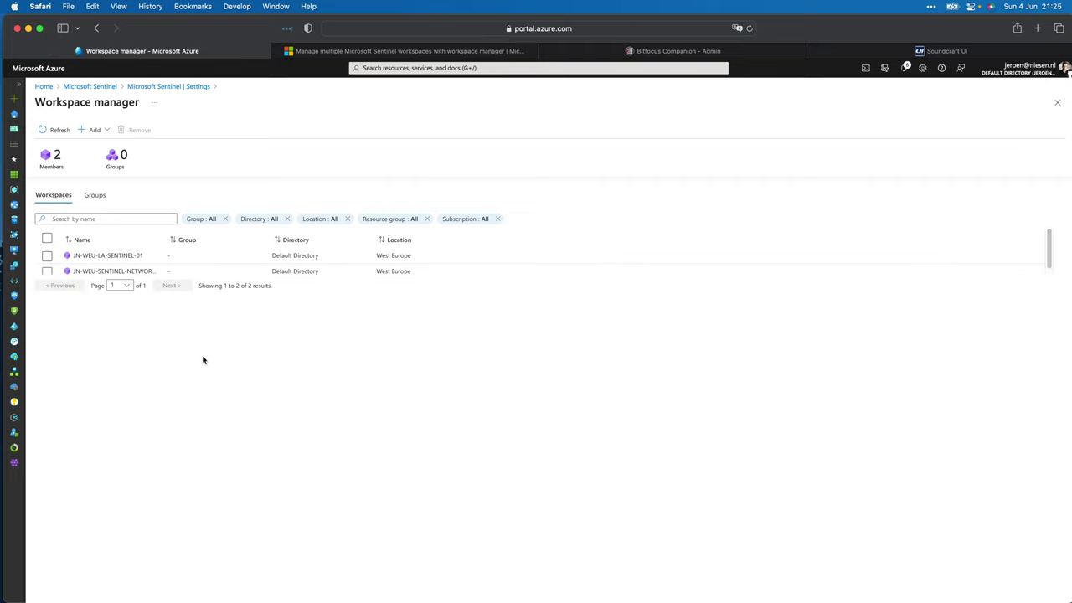
Step: Start a new workspace manager group named "Management Group" and continue to its workspace selection
left_click(92, 130)
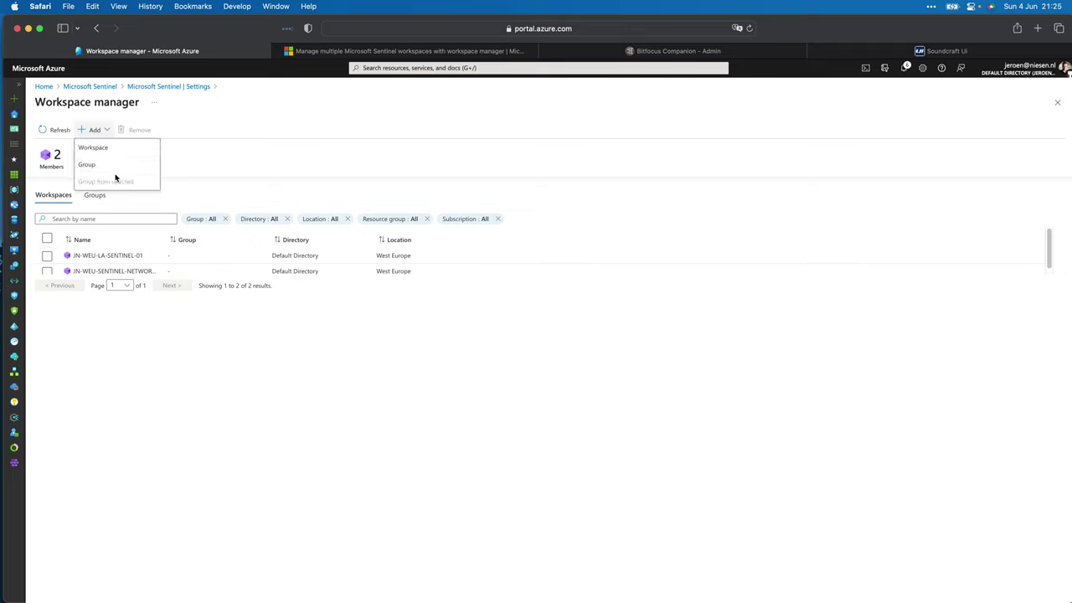
left_click(87, 165)
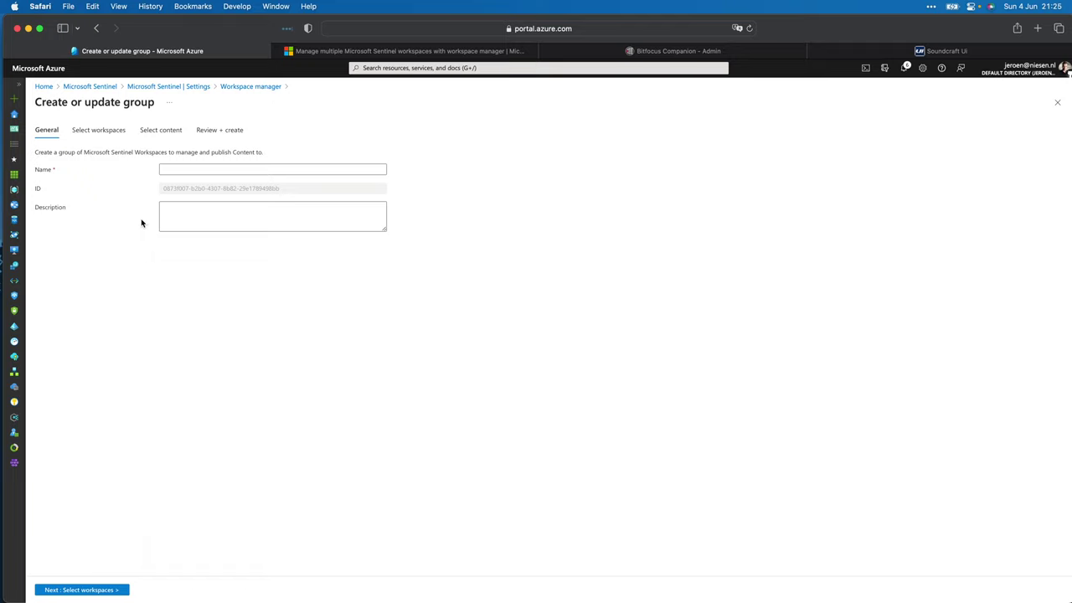
left_click(165, 167)
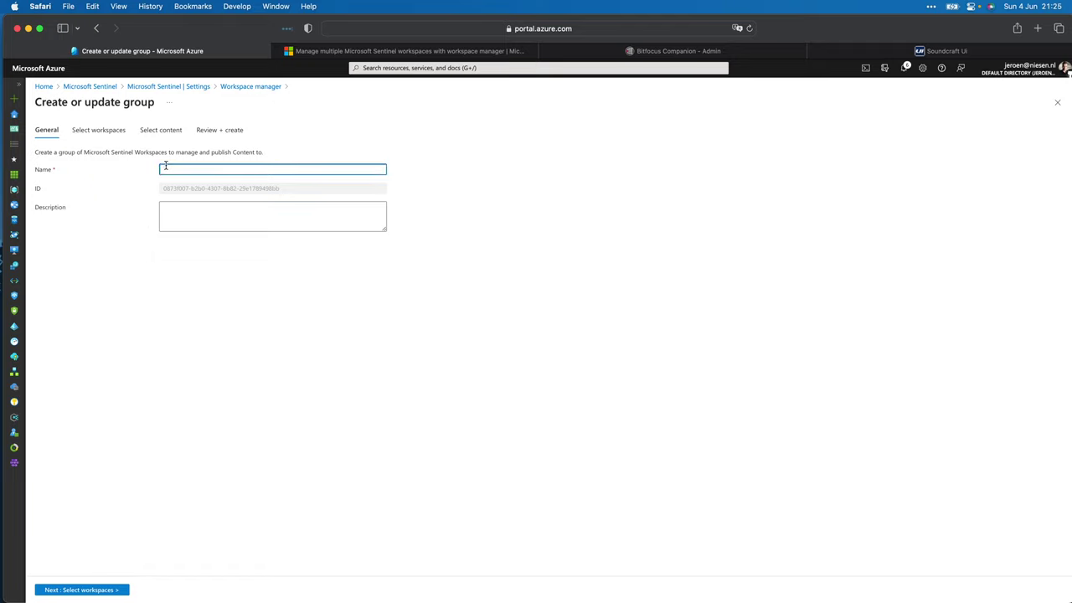
type("Management Group")
left_click(108, 589)
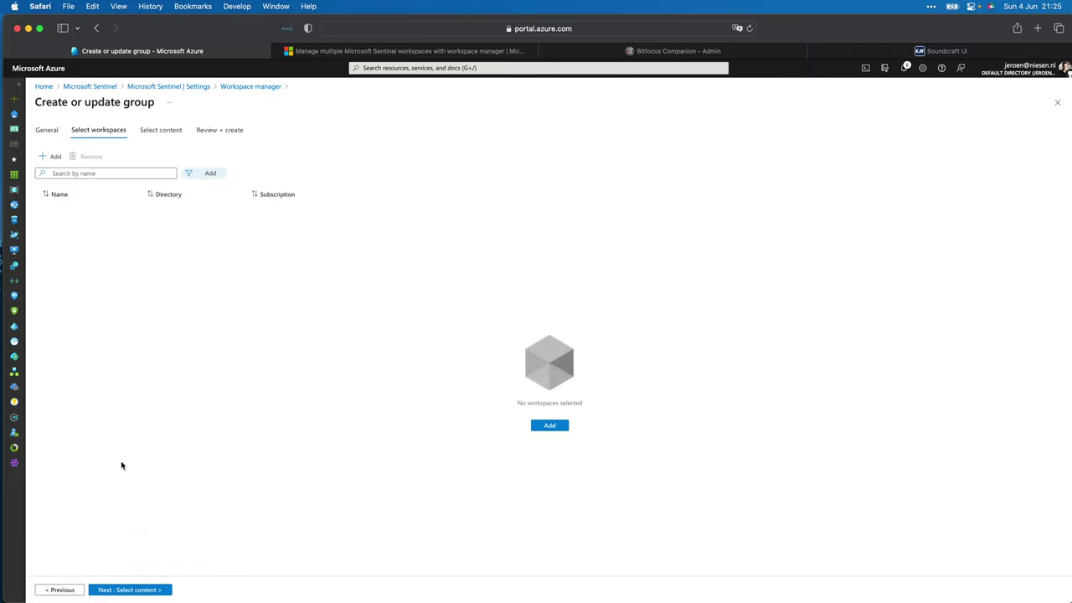
Step: Add JN-WEU-LA-SENTINEL-01 and JN-WEU-SENTINEL-NETWORK-01 to the new group
left_click(51, 156)
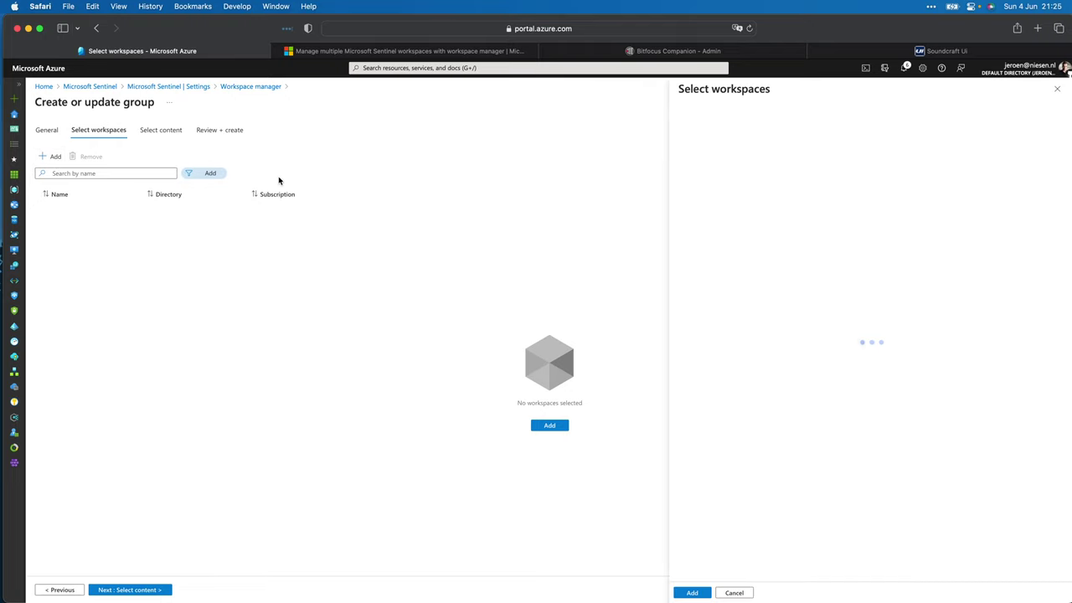
left_click(690, 168)
left_click(690, 184)
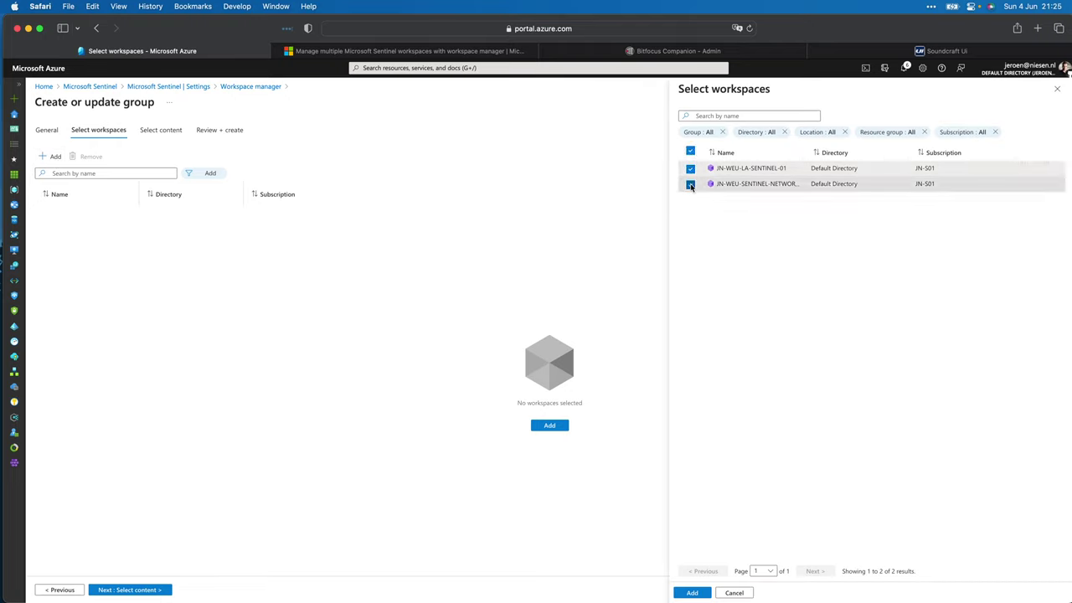
left_click(693, 593)
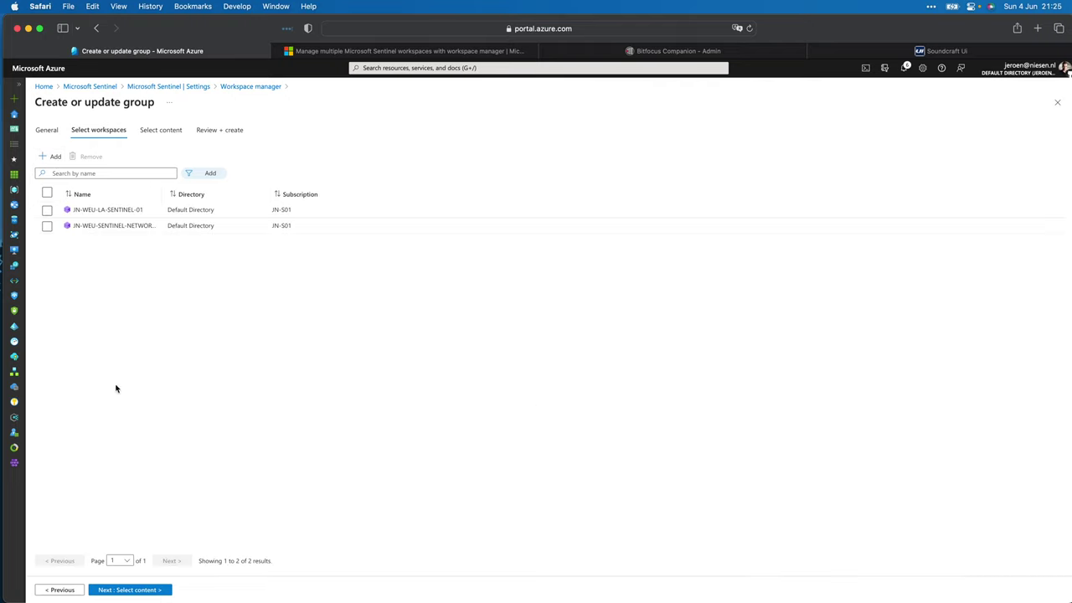
Step: Continue to the group's content selection and open the picker for adding individual content items
left_click(148, 591)
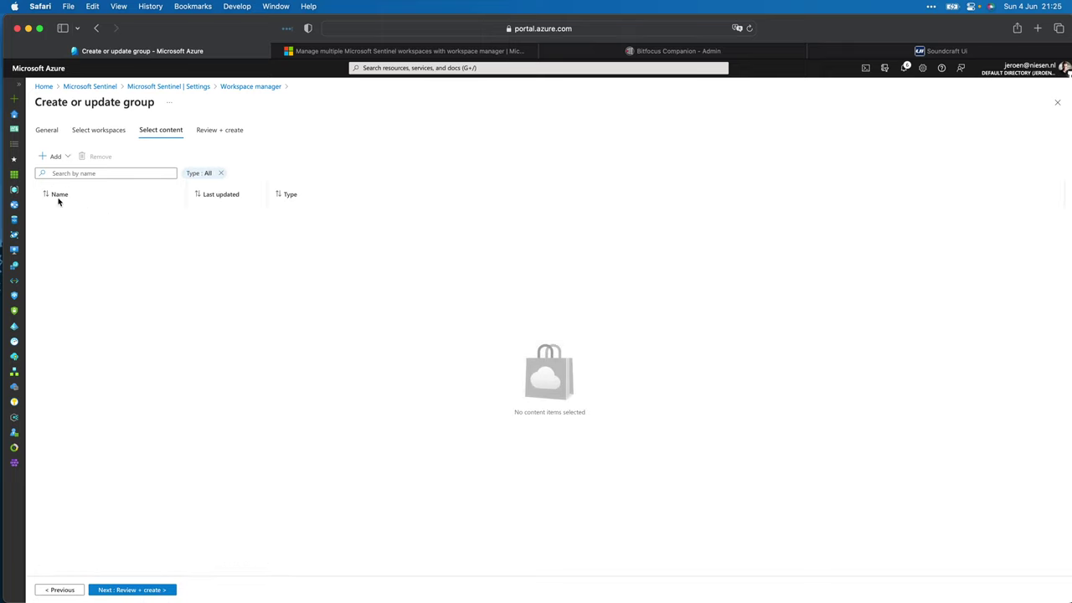
left_click(54, 157)
left_click(65, 174)
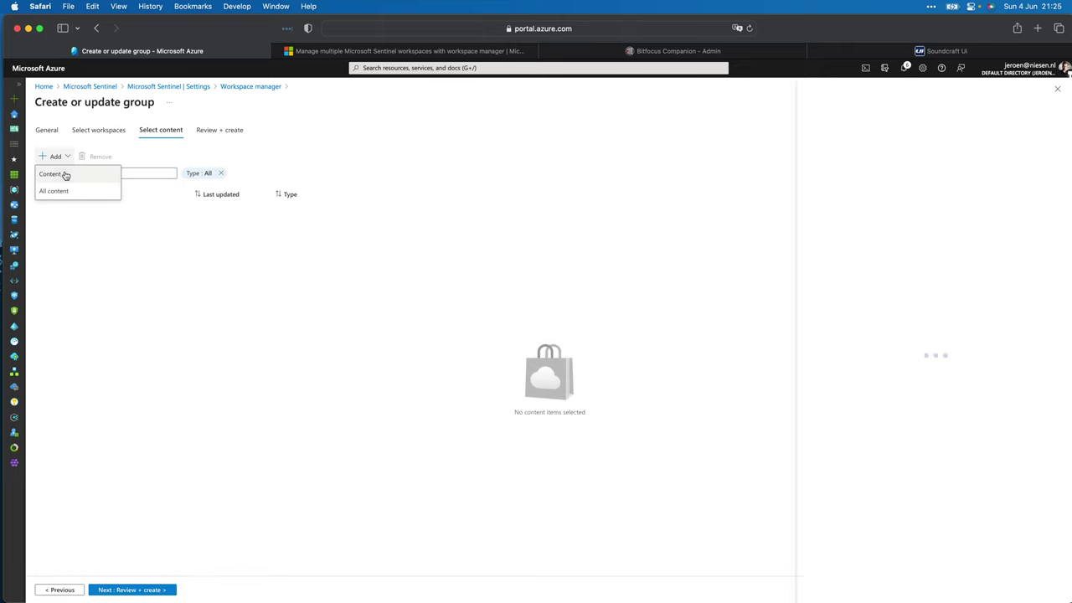
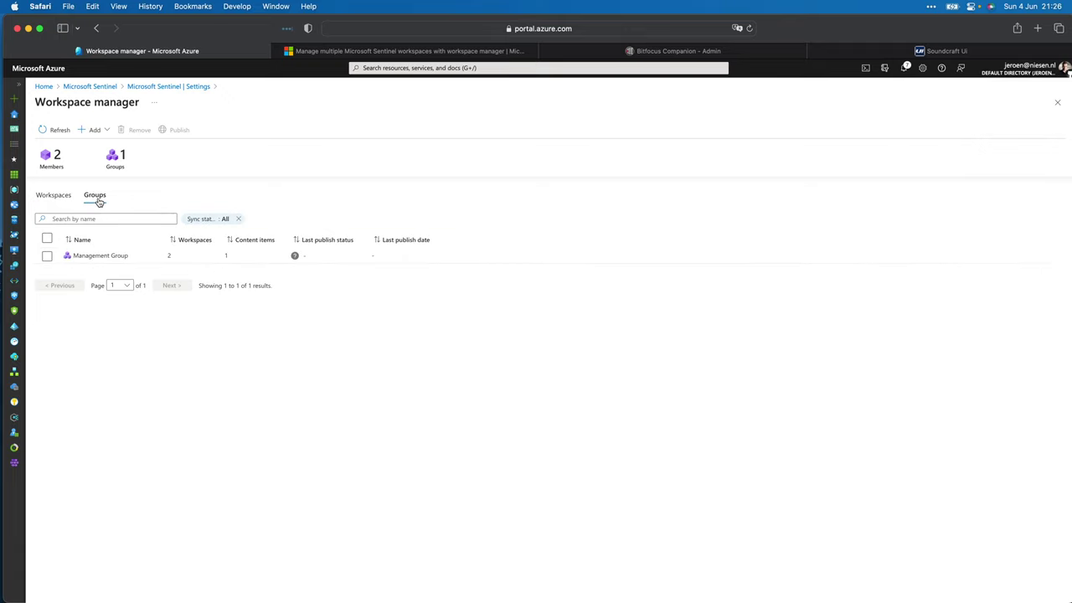
Step: Publish the content of the Management Group to its member workspaces
left_click(48, 256)
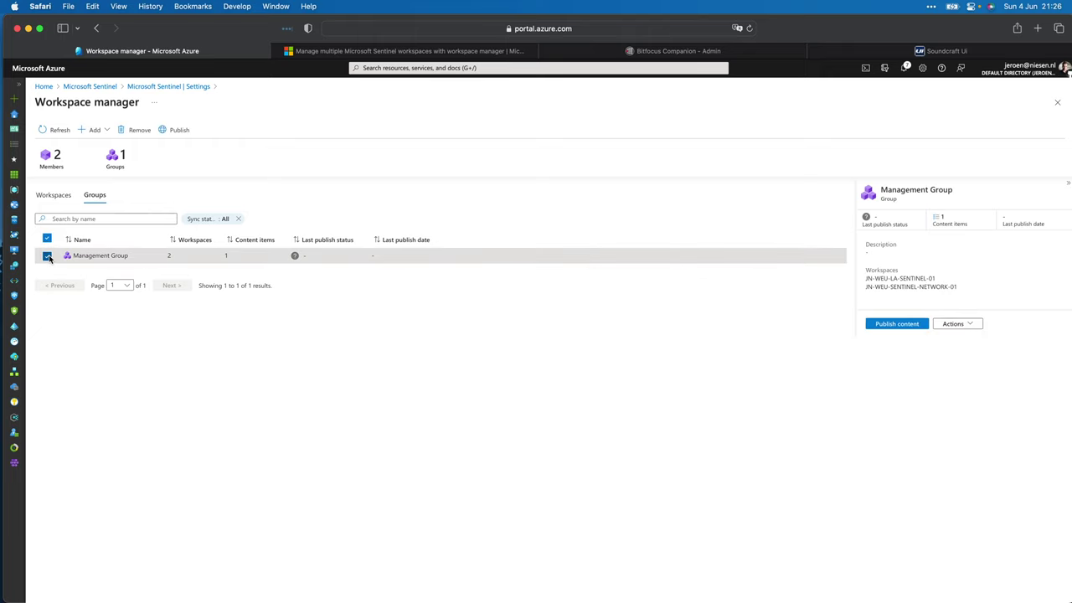
left_click(911, 326)
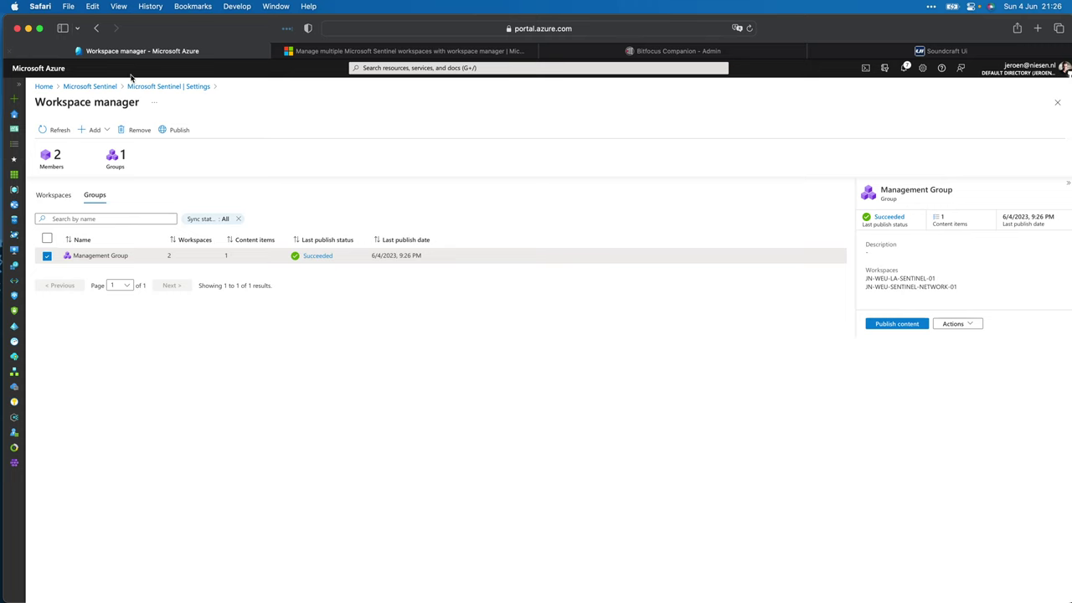
Step: Check the active analytics rules of the JN-WEU-SENTINEL-NETWORK-01 workspace and show the details of its Fusion rule
left_click(89, 87)
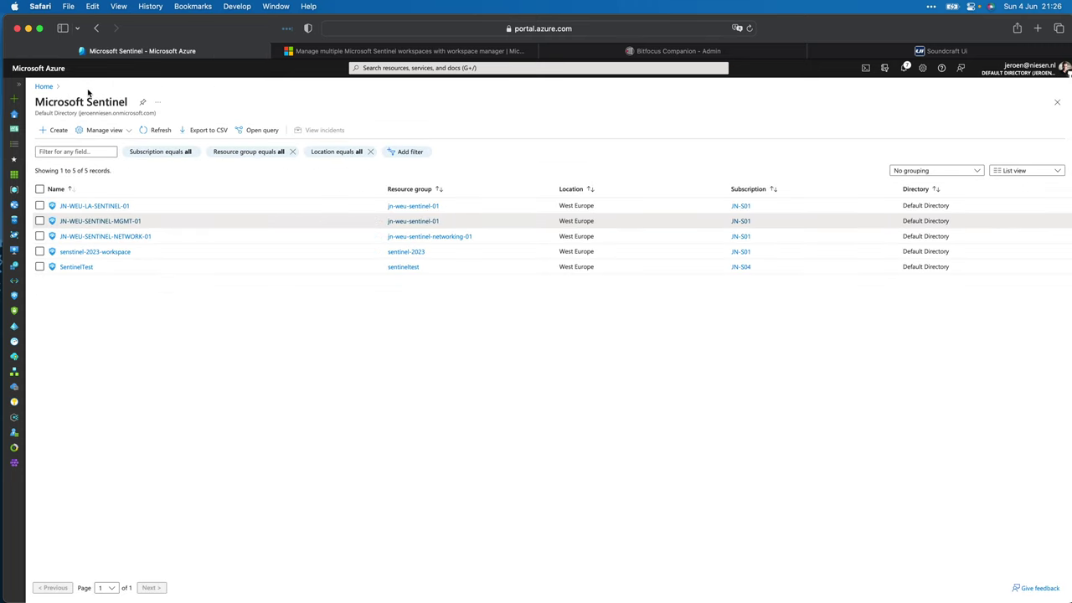
left_click(117, 237)
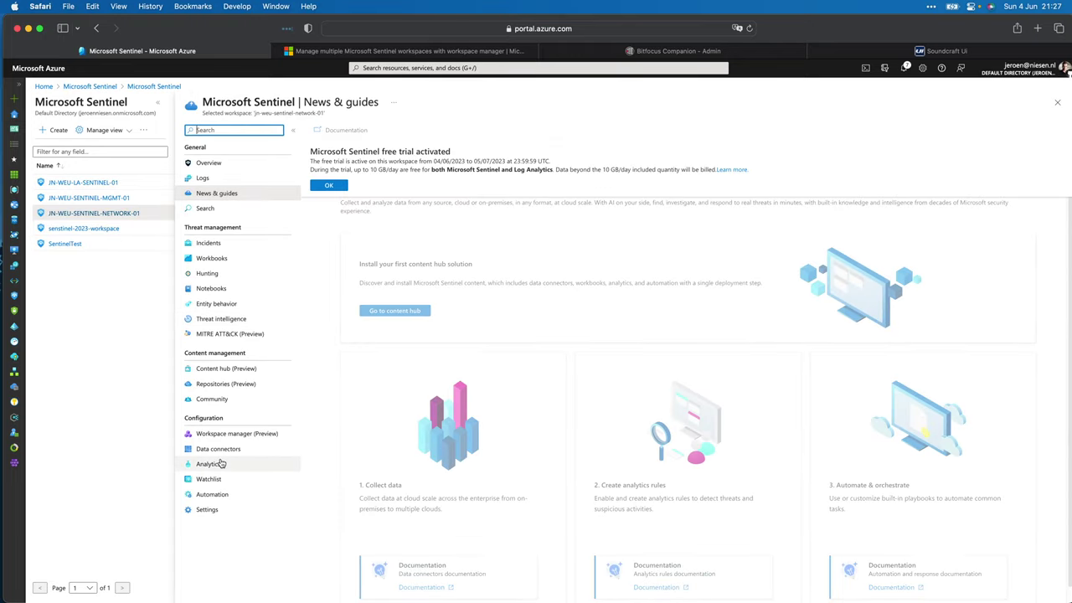
left_click(221, 463)
left_click(366, 262)
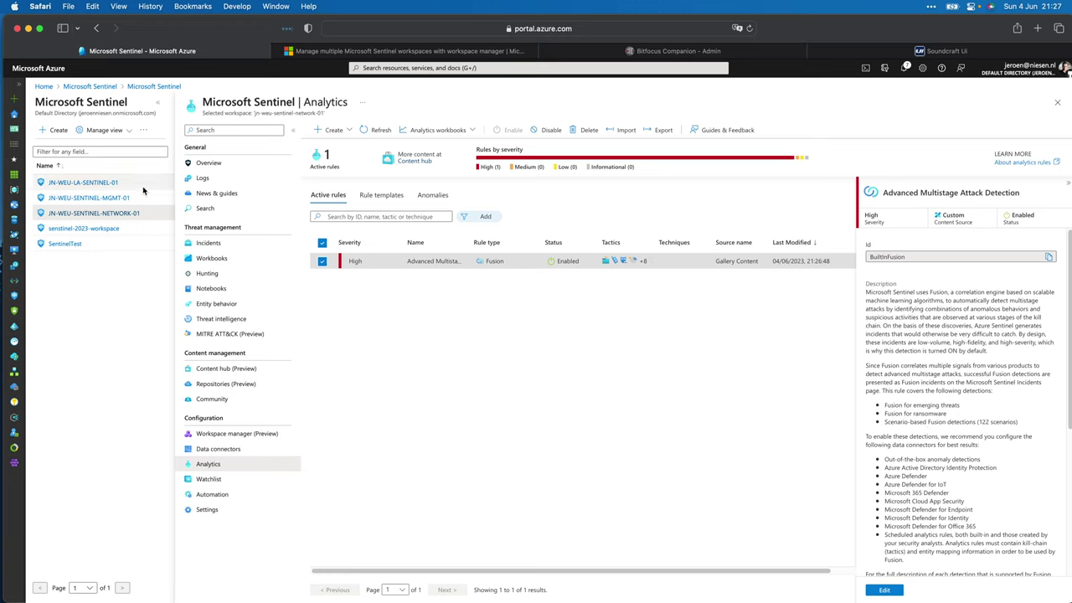
Step: Start a scheduled analytics rule in JN-WEU-SENTINEL-MGMT-01 named "Demo Rule" with the description "This is just for demo purposes"
left_click(116, 198)
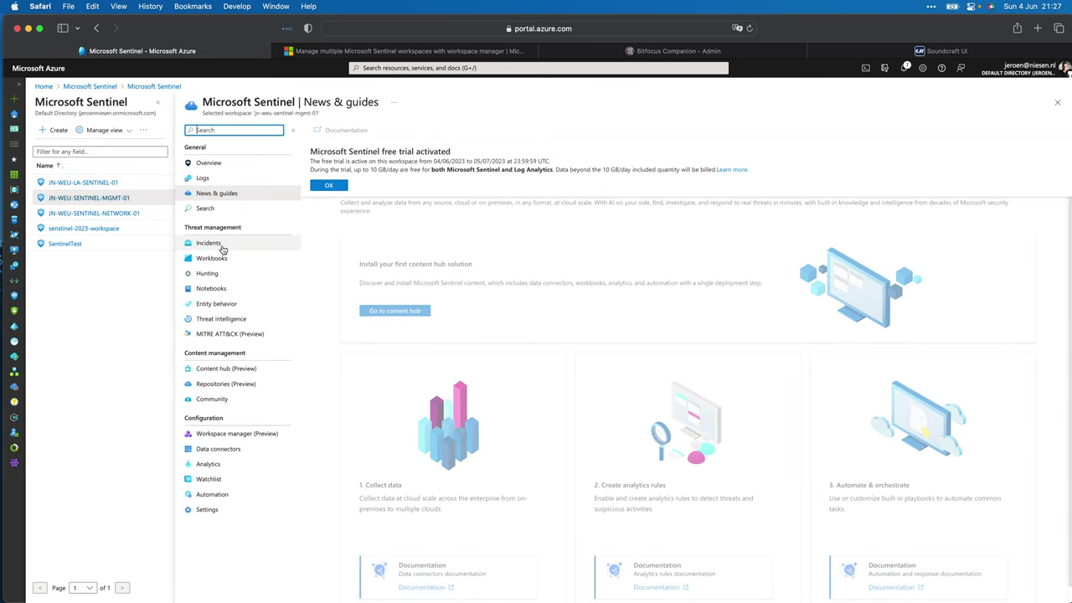
left_click(208, 464)
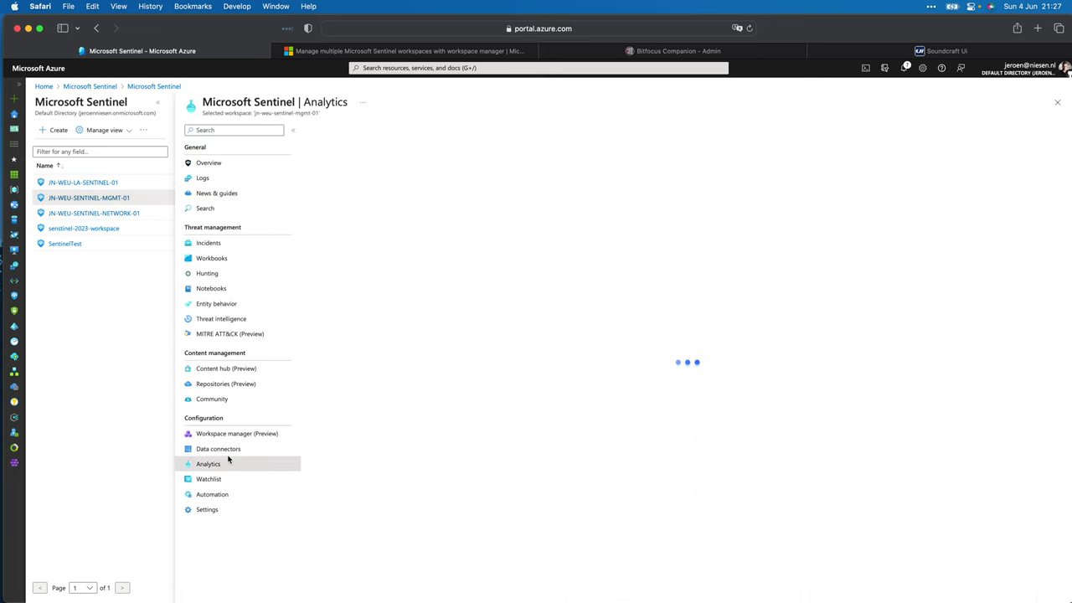
left_click(329, 131)
left_click(366, 149)
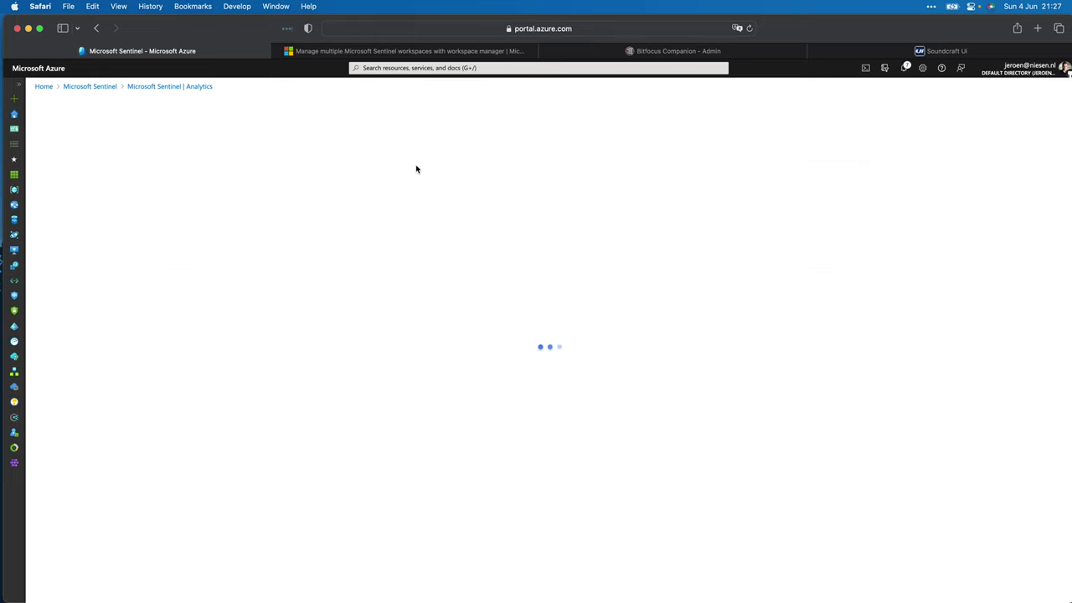
left_click(152, 206)
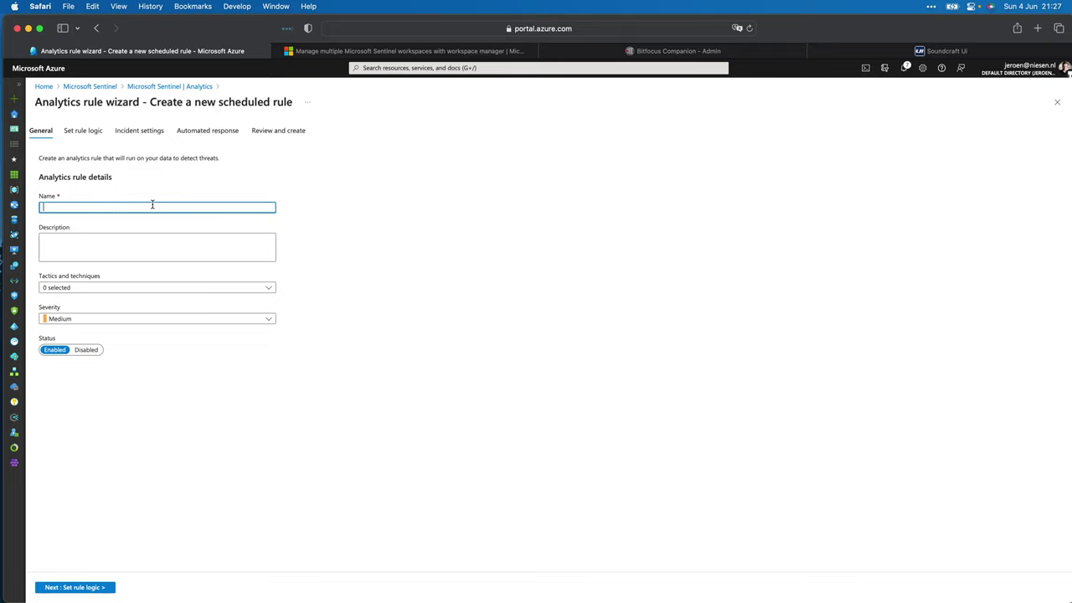
type("Demo Rule")
key("Tab")
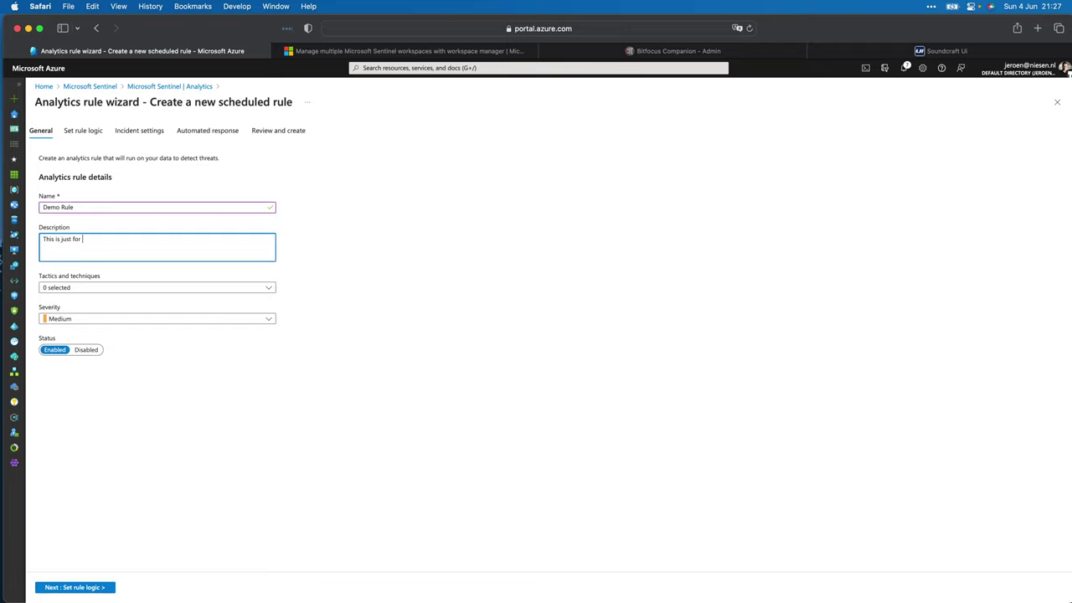
type("This is just for demo purposes")
left_click(84, 587)
Step: Set the rule query to "AzureActivity | limit 100" on two lines, and continue to the incident settings
left_click(71, 226)
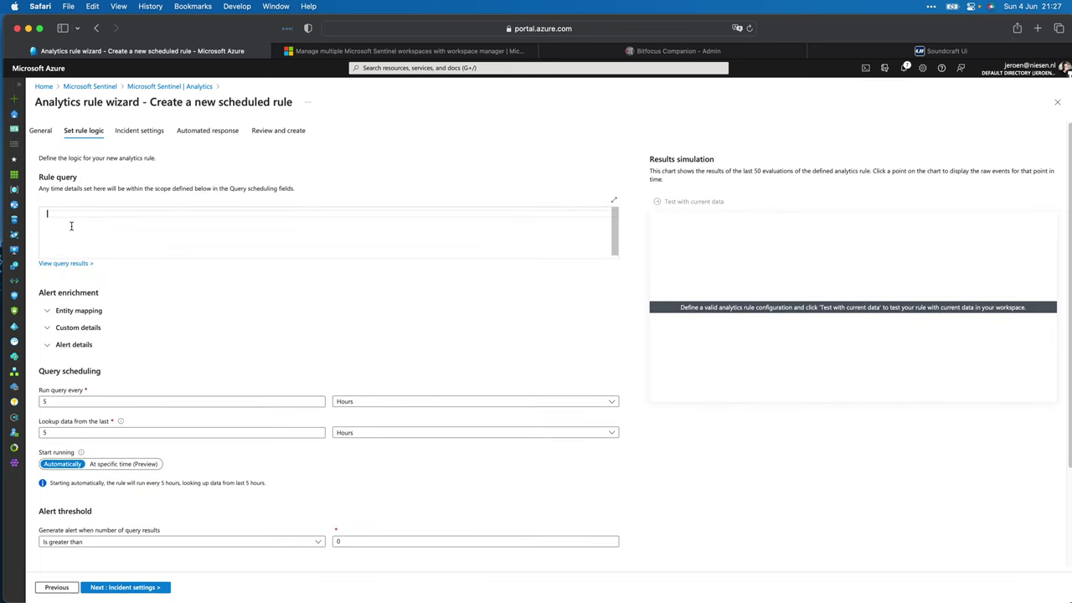
type("AzureActivity")
key("Return")
type("|")
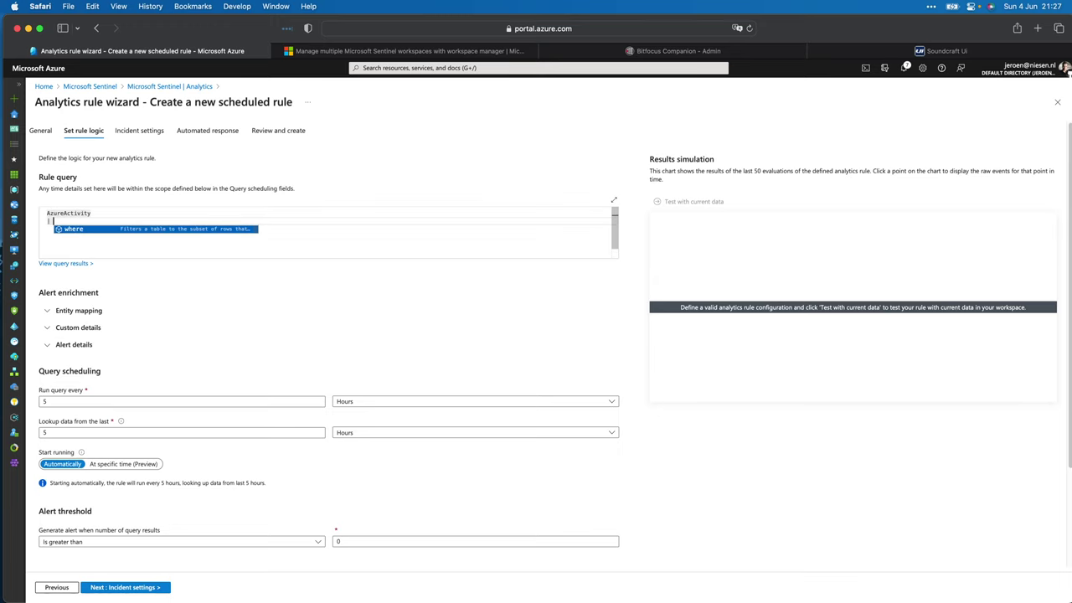
type(" limit 100")
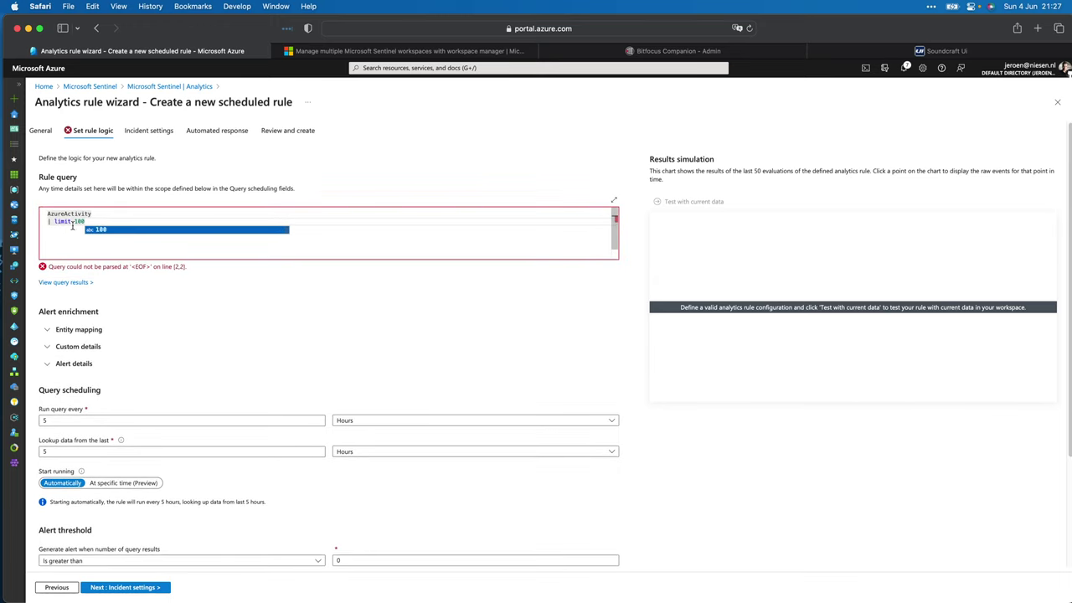
left_click(257, 434)
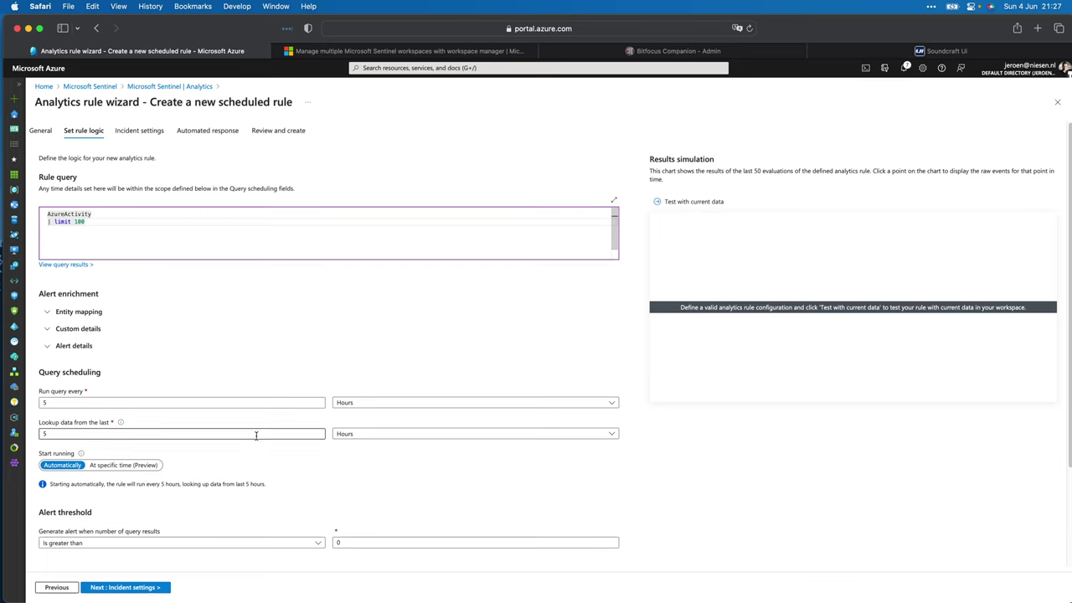
left_click(141, 590)
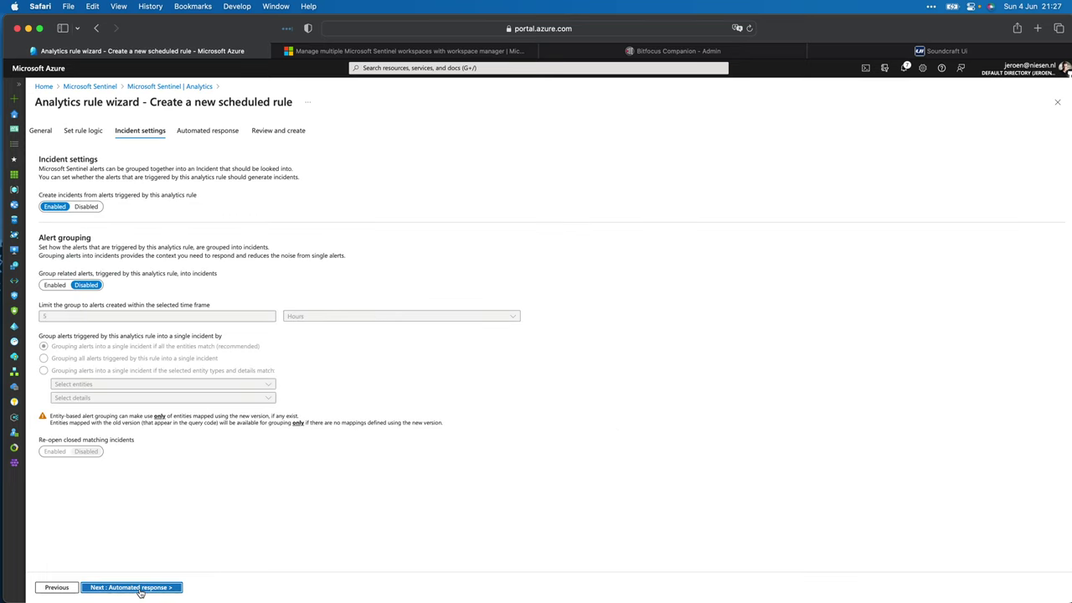
Step: Keep the default incident settings without any automation rules, and create the "Demo Rule" analytics rule
left_click(141, 590)
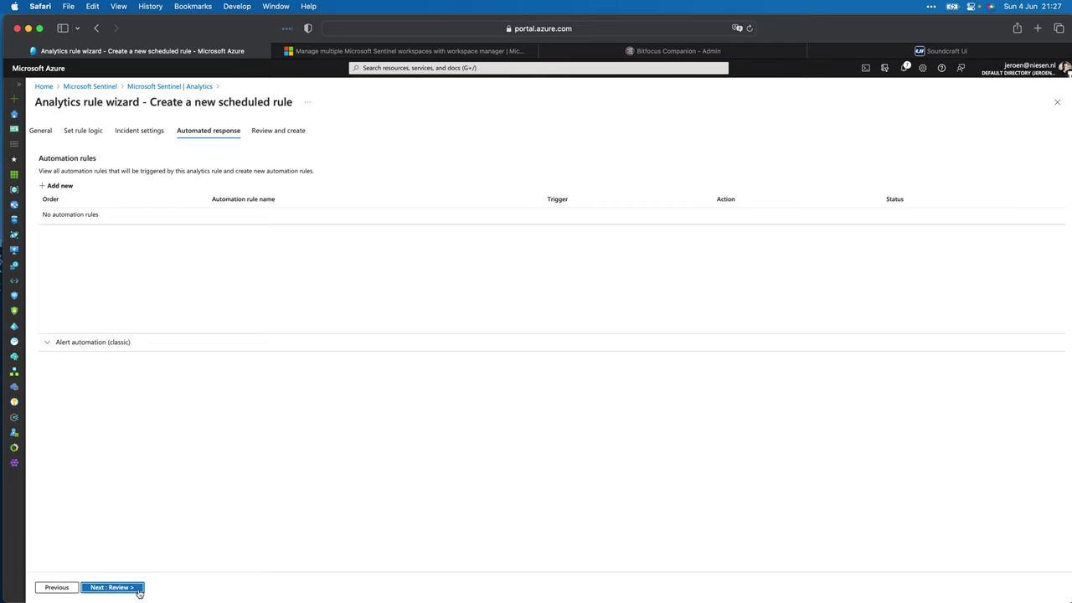
left_click(139, 590)
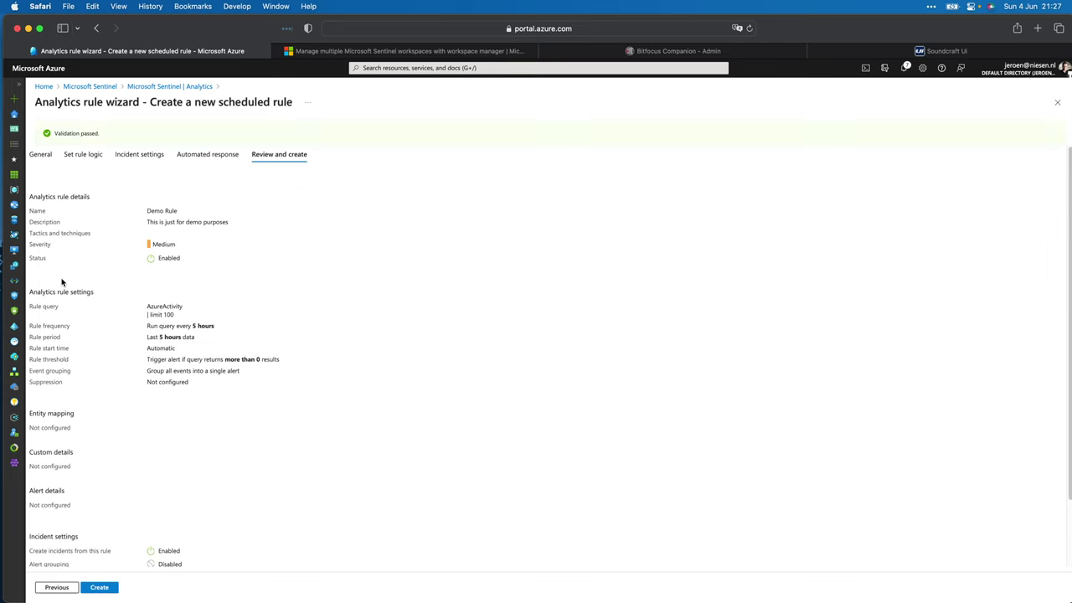
left_click(114, 588)
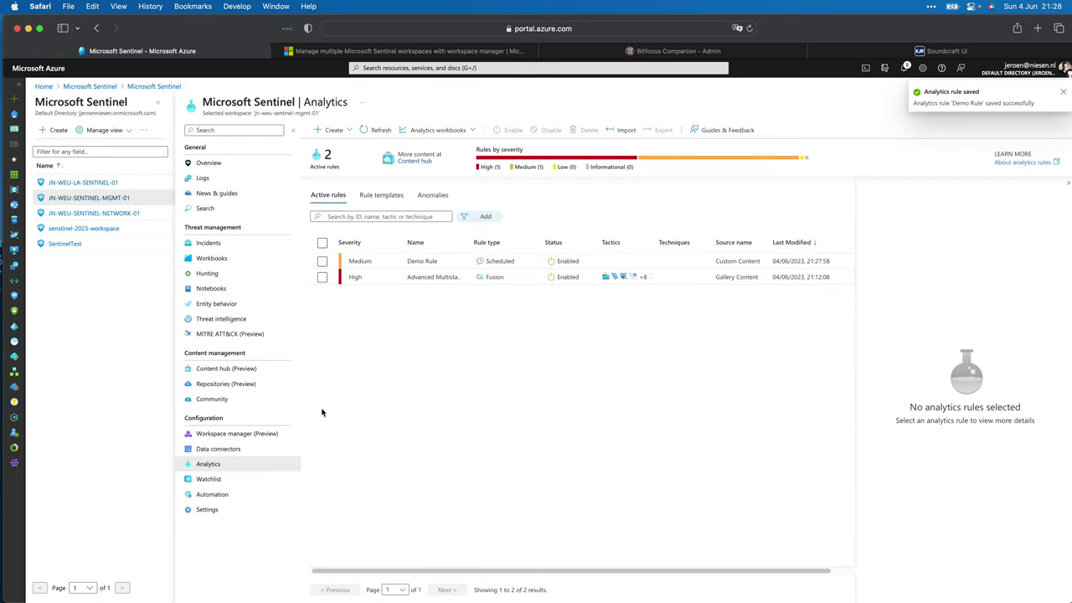
Step: Add the scheduled "Demo Rule" to the content of the workspace manager's Management Group and save the group update
left_click(255, 435)
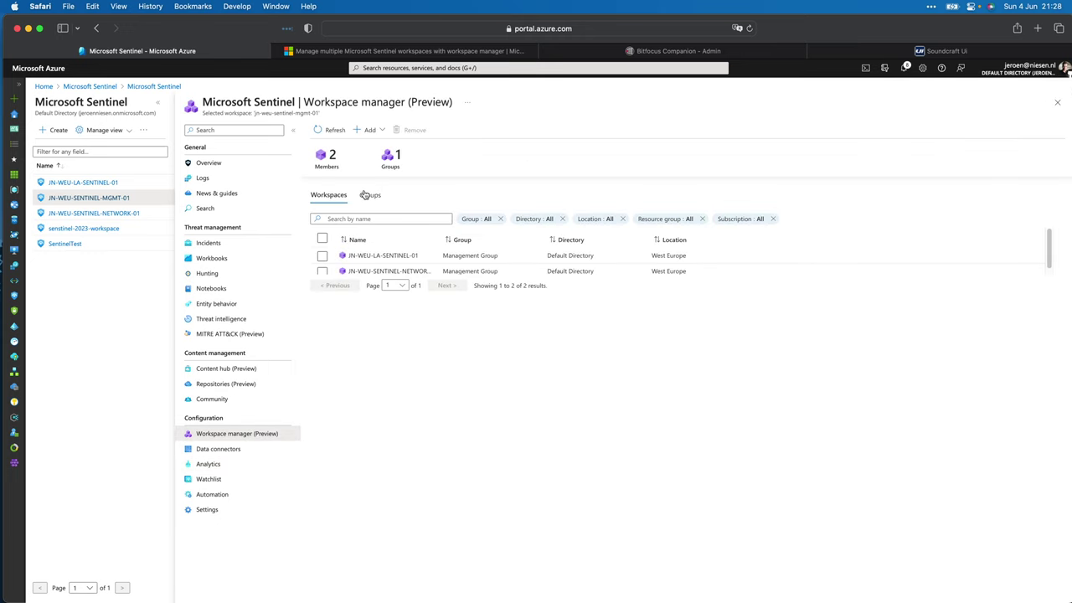
left_click(365, 194)
left_click(405, 261)
left_click(954, 325)
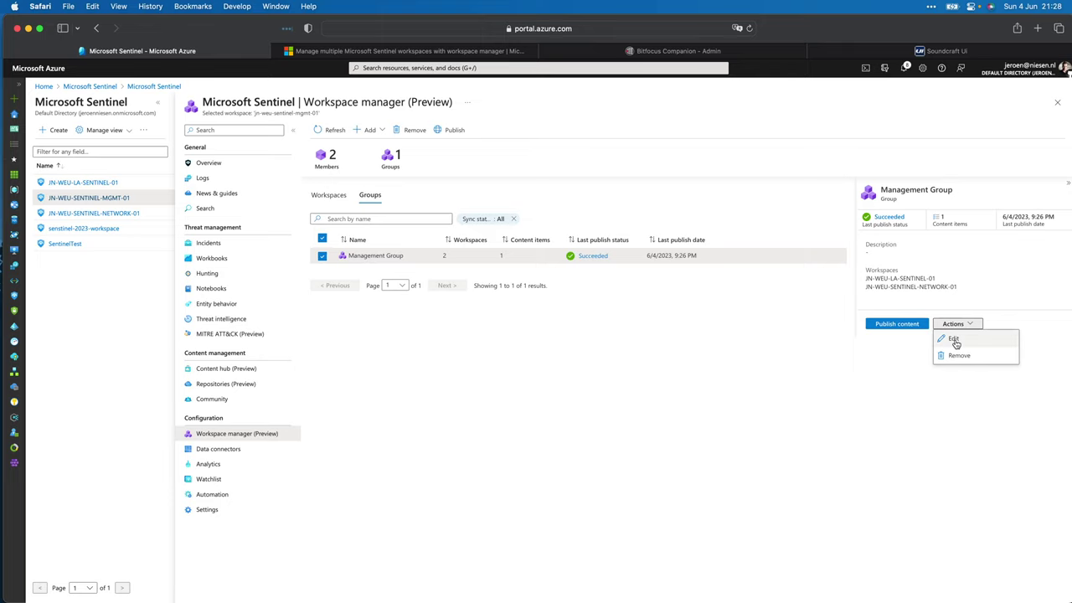
left_click(953, 339)
left_click(159, 130)
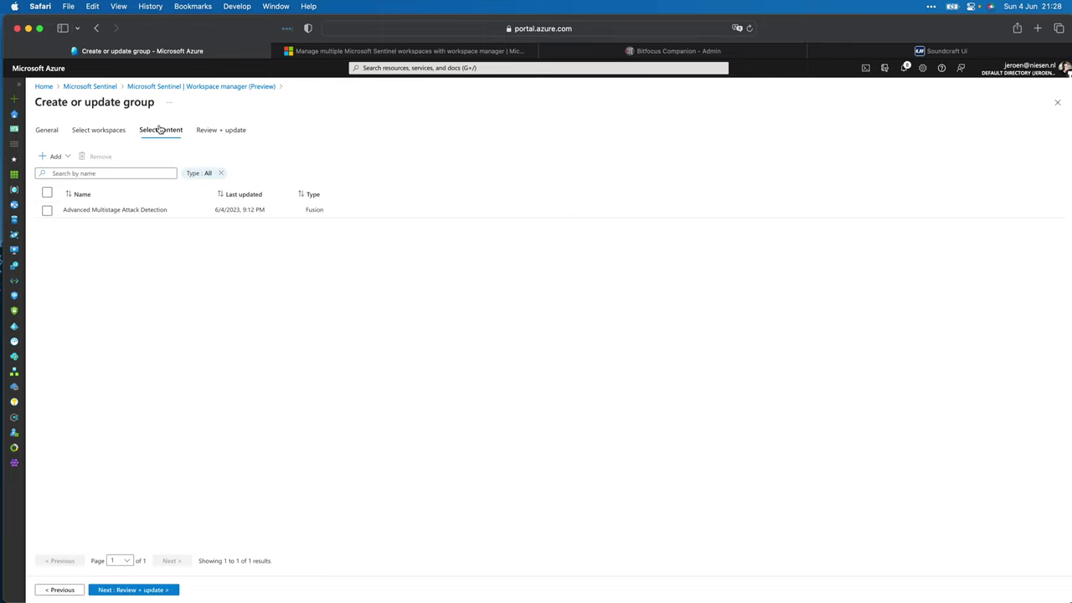
left_click(53, 156)
left_click(63, 173)
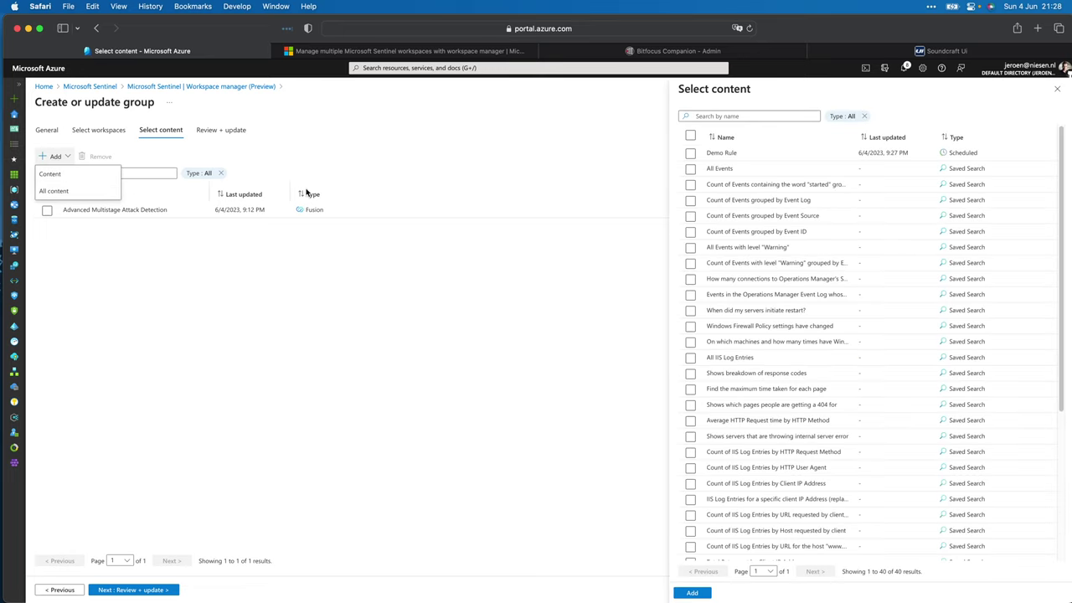
left_click(690, 154)
left_click(698, 595)
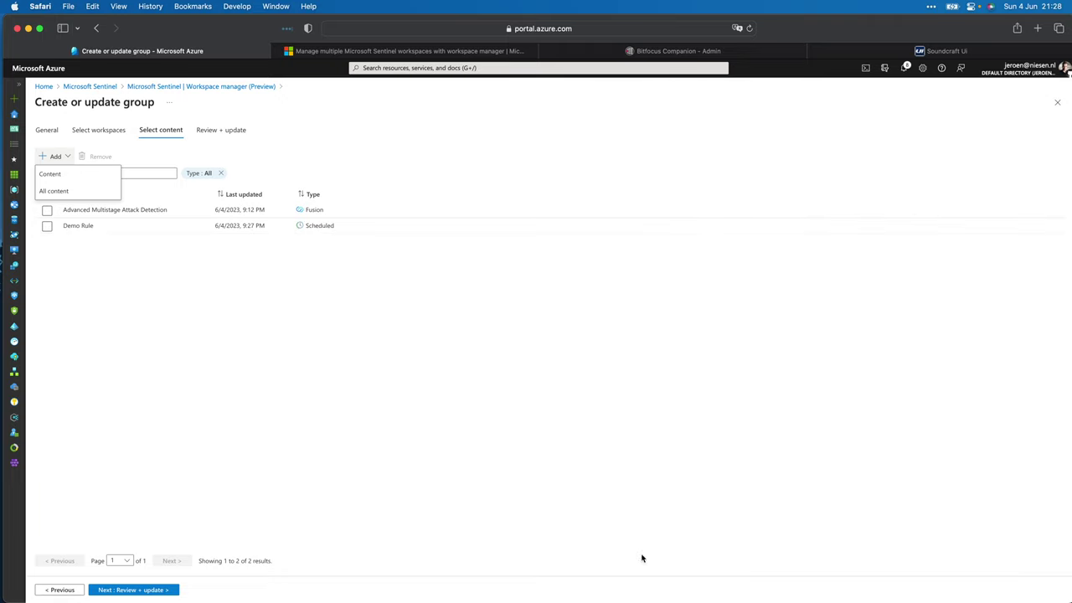
left_click(144, 591)
left_click(122, 591)
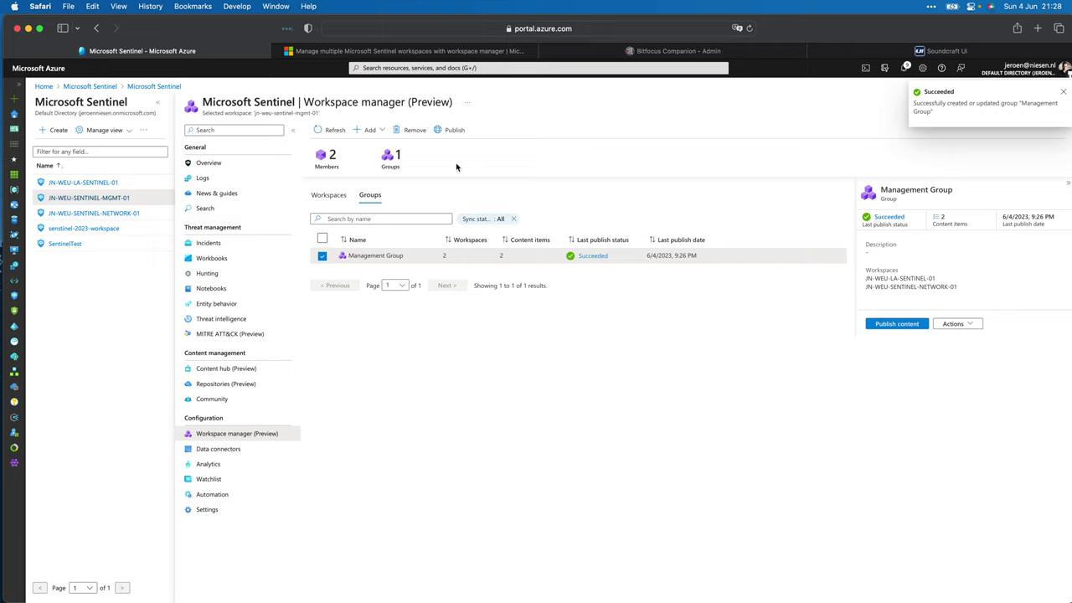
Step: Refresh the workspace manager groups and publish the Management Group's content to its member workspaces
left_click(331, 130)
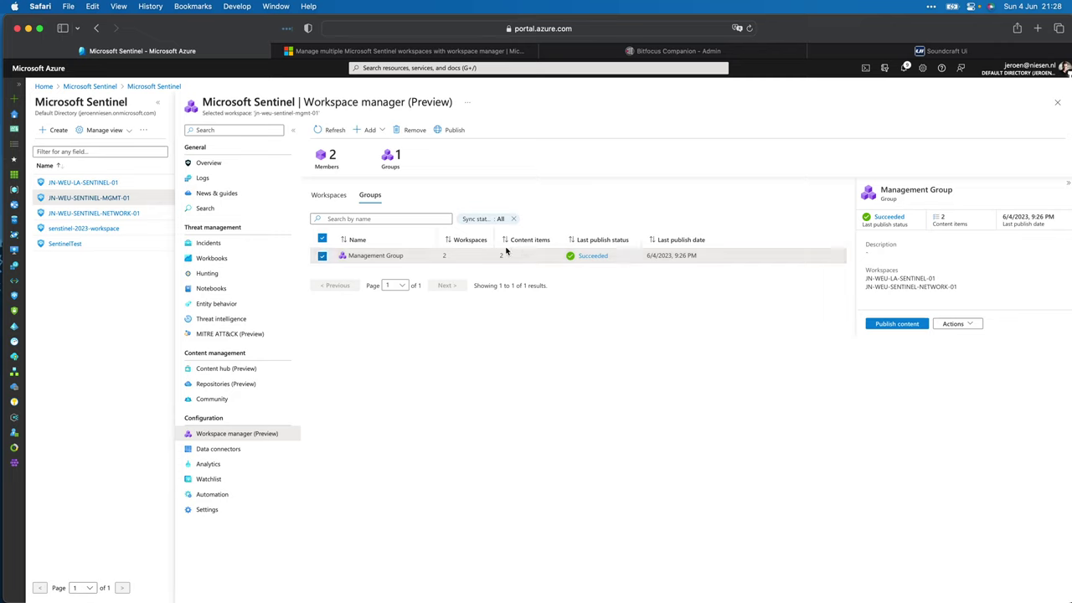
left_click(895, 326)
Step: Check the active analytics rules of the JN-WEU-SENTINEL-NETWORK-01 workspace and show the details of its Demo Rule
left_click(122, 216)
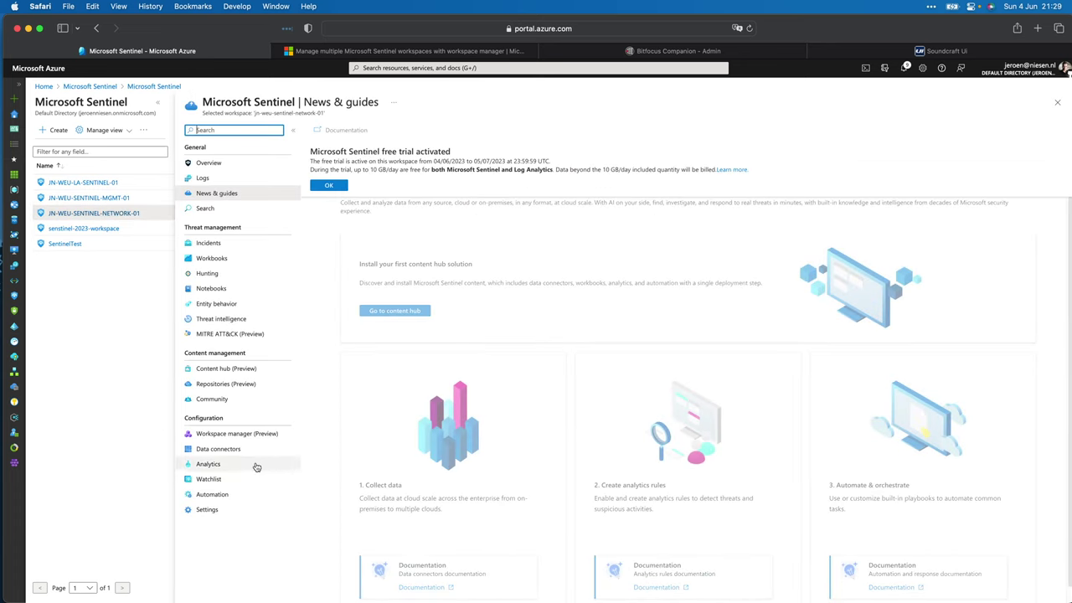
left_click(205, 464)
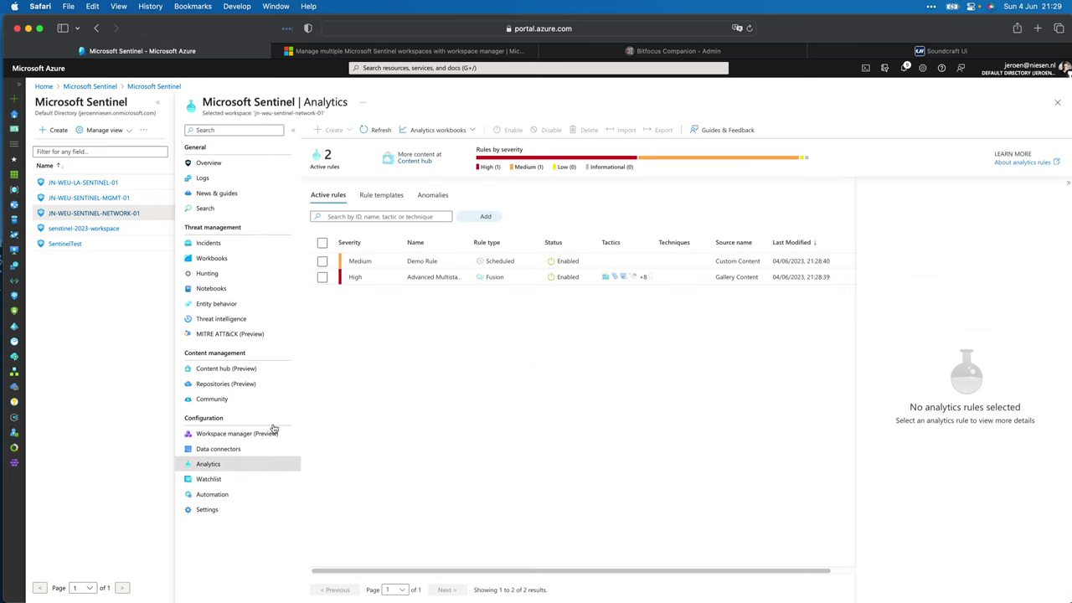
left_click(381, 262)
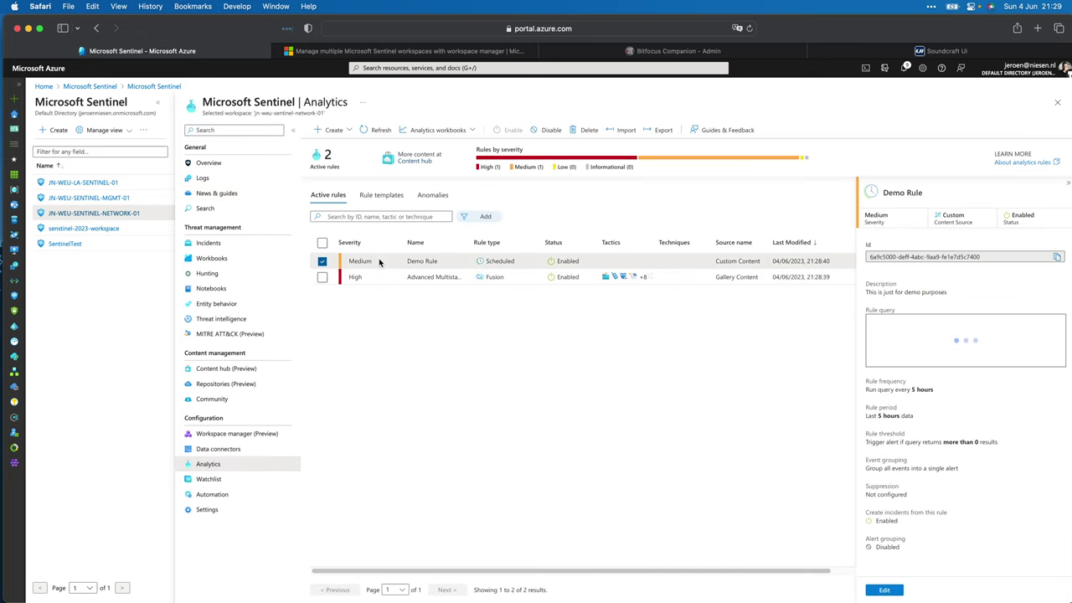